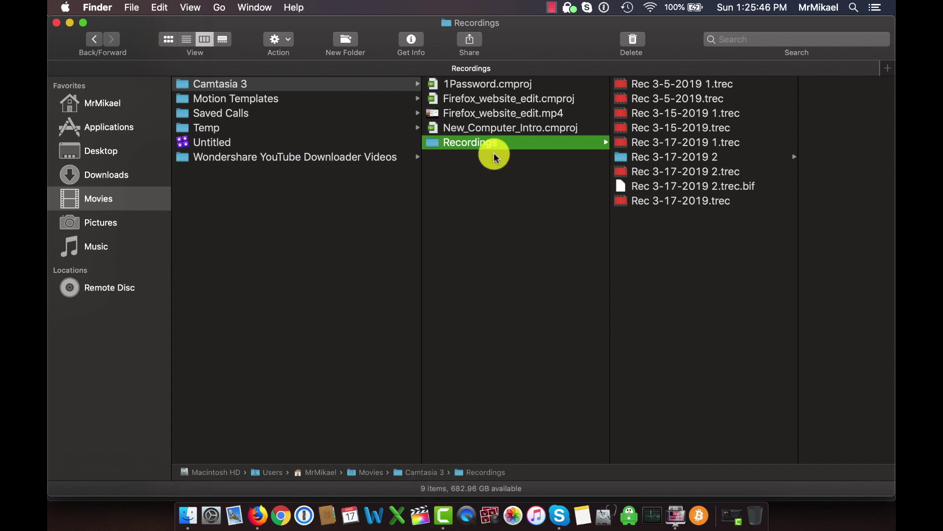
Select Firefox_website_edit.mp4 in the Camtasia 3 folder to preview its 252.7 MB, 1728×1080 details.
{"action": "left_click", "coordinate": [551, 8]}
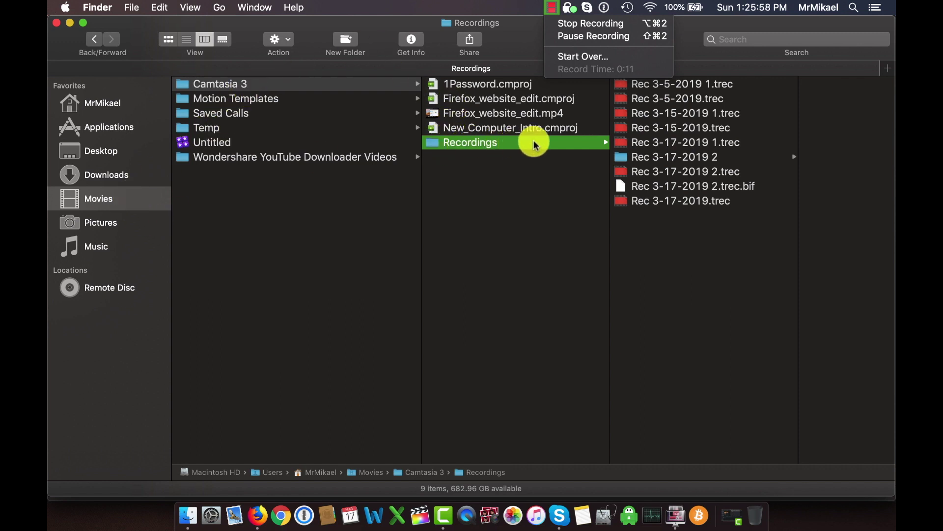
{"action": "left_click", "coordinate": [555, 142]}
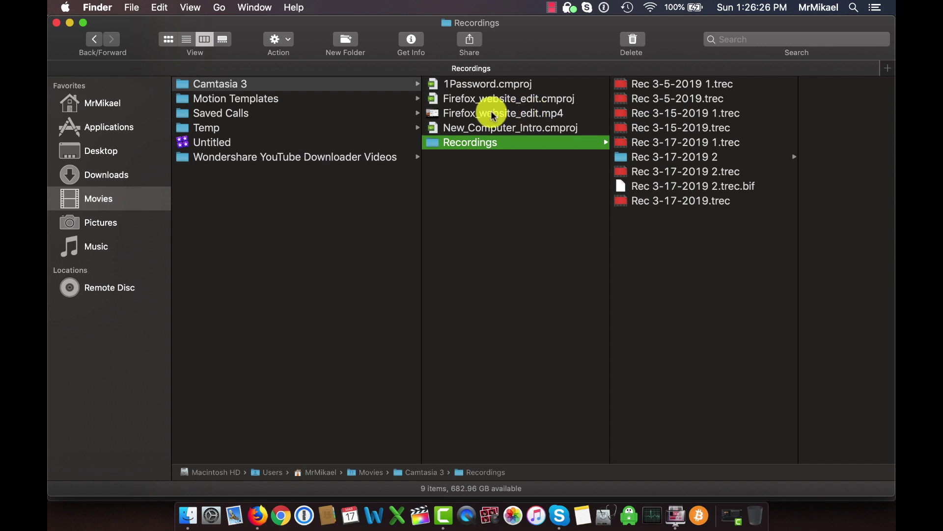
{"action": "left_click", "coordinate": [468, 117]}
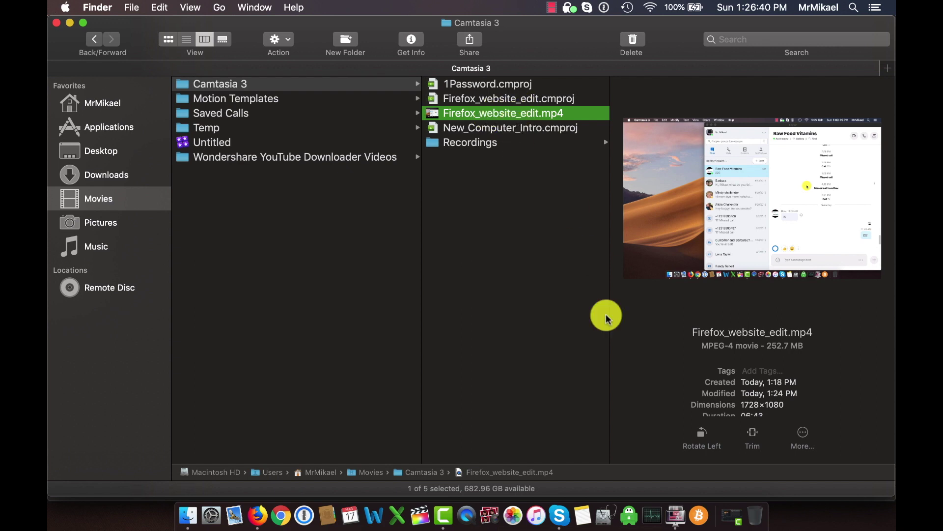
Bring AllMyTube to the front, showing its three downloaded videos.
{"action": "left_click", "coordinate": [674, 524]}
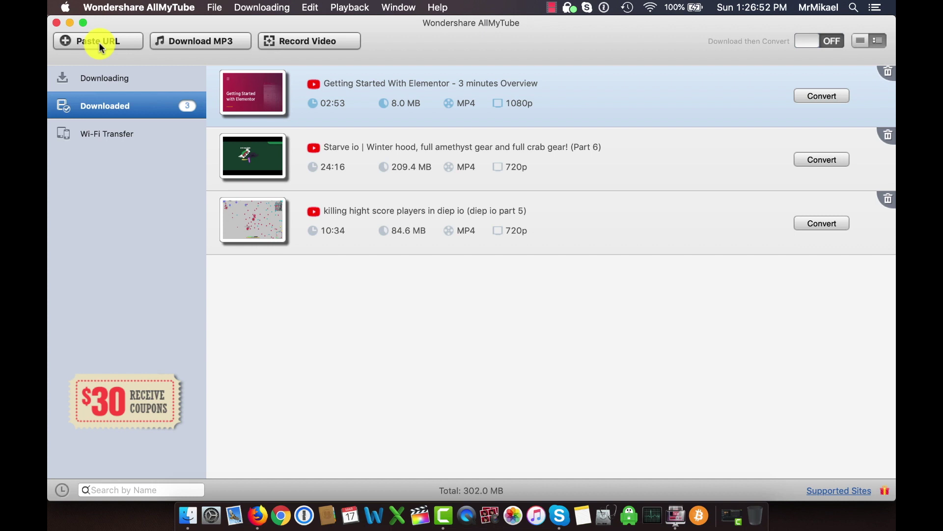
{"action": "mouse_move", "coordinate": [431, 93]}
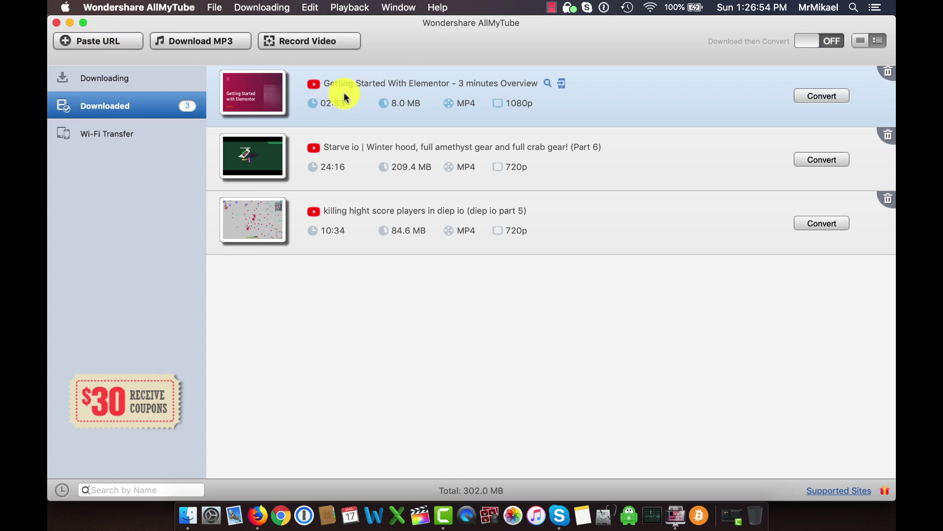
Copy the link of the newest Starve io zombies upload from the YouTube channel page in Firefox.
{"action": "left_click", "coordinate": [255, 516]}
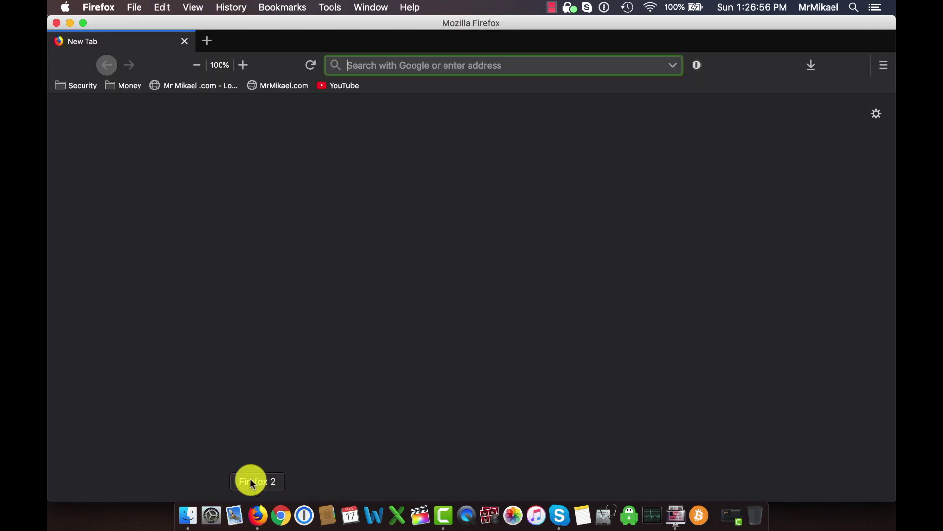
{"action": "left_click", "coordinate": [352, 85]}
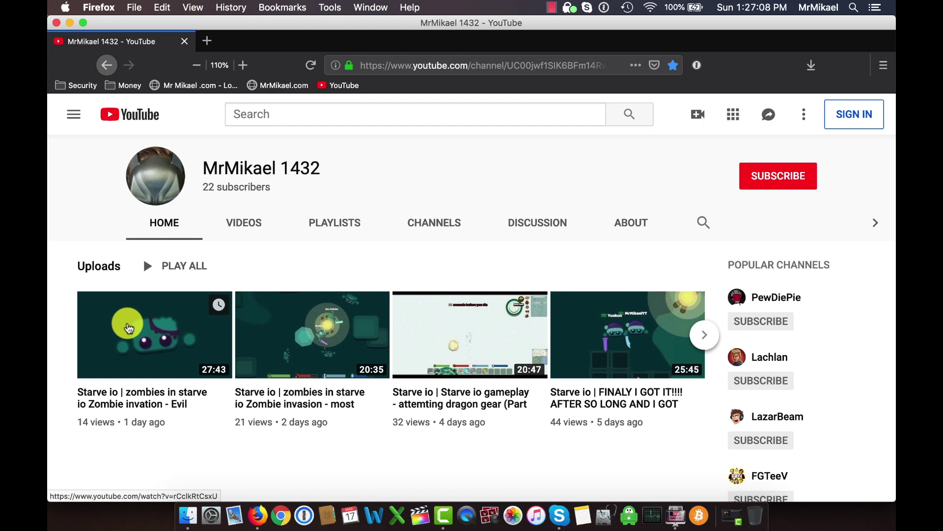
{"action": "right_click", "coordinate": [129, 328]}
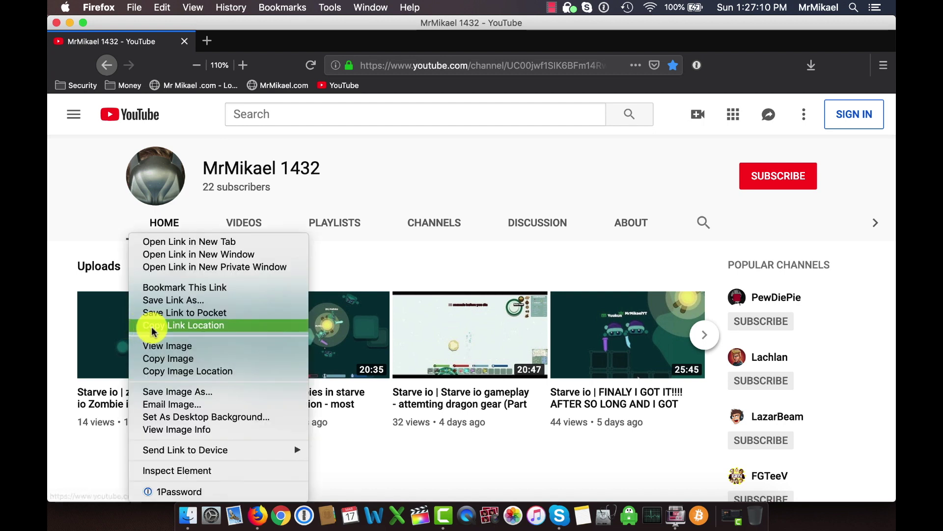
{"action": "left_click", "coordinate": [153, 325]}
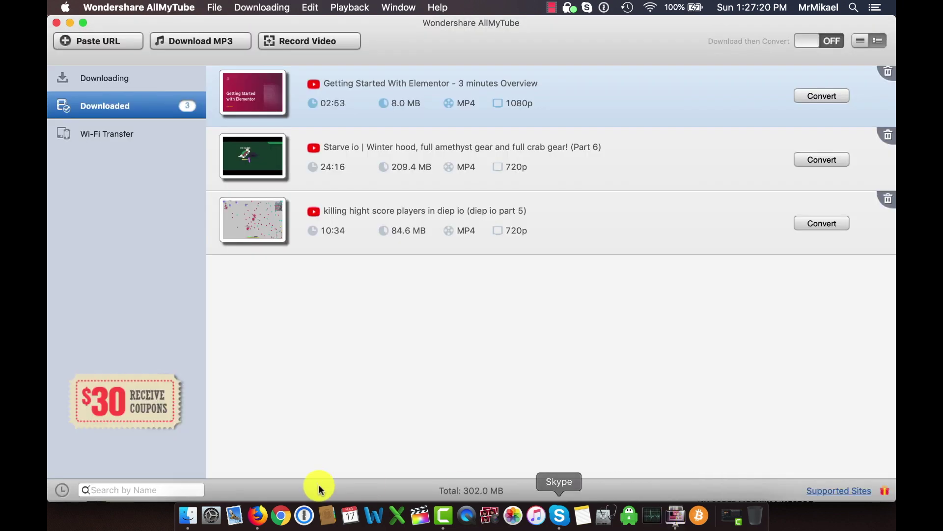
Paste the copied Starve io link into AllMyTube to queue its download, then view Downloaded.
{"action": "left_click", "coordinate": [255, 511]}
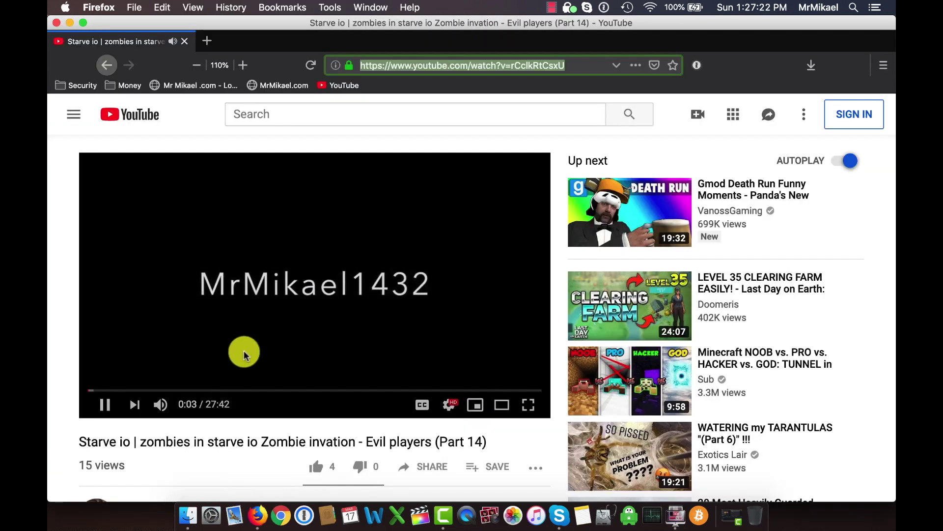
{"action": "left_click", "coordinate": [675, 515]}
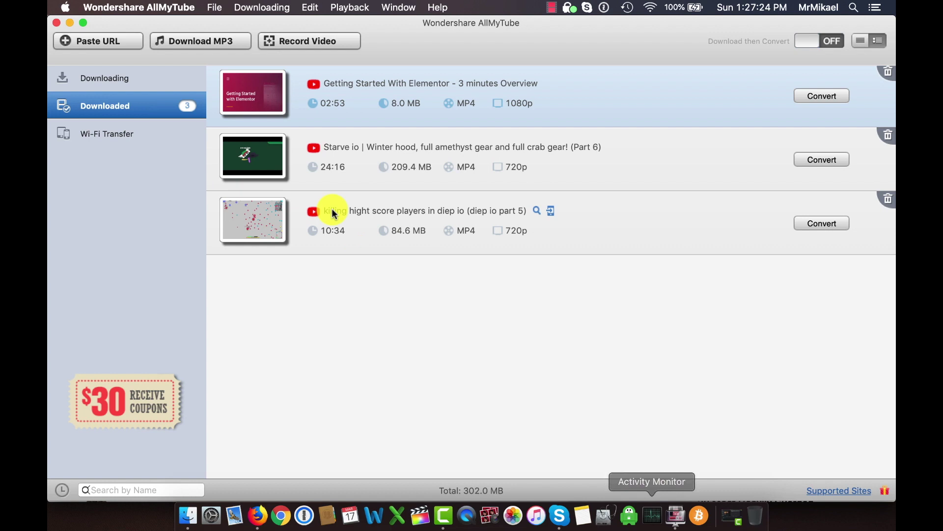
{"action": "left_click", "coordinate": [97, 40]}
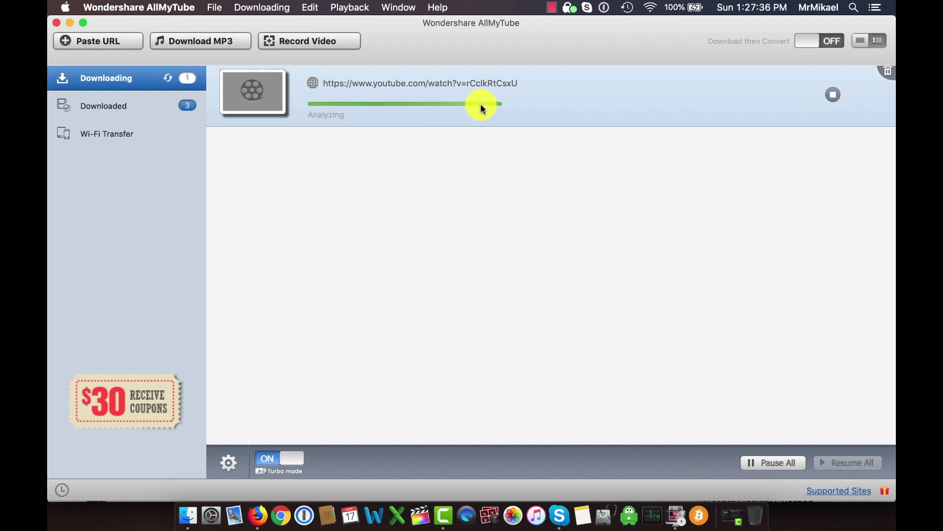
{"action": "left_click", "coordinate": [121, 106]}
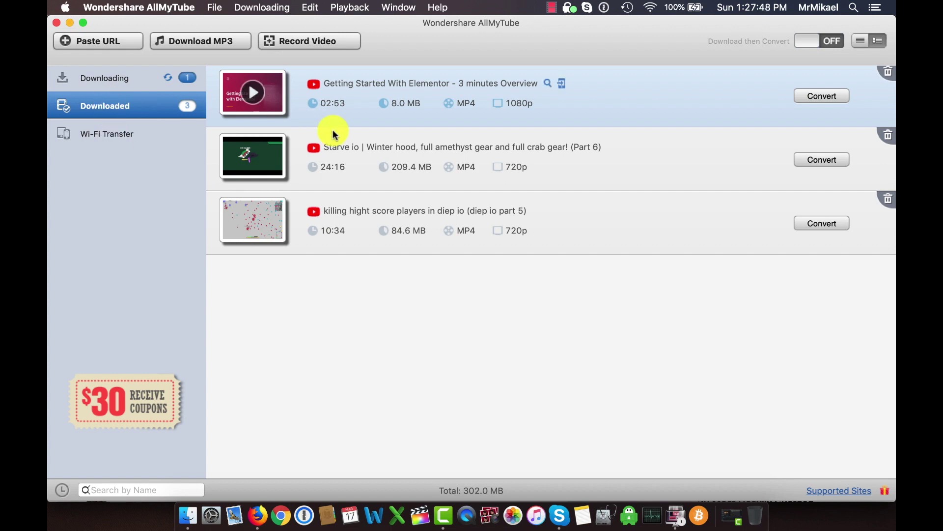
{"action": "mouse_move", "coordinate": [430, 83]}
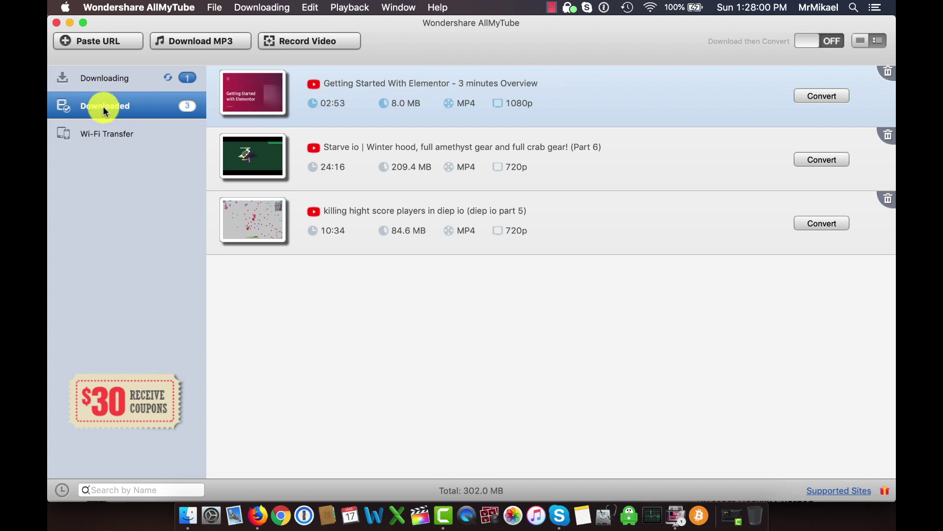
{"action": "mouse_move", "coordinate": [252, 92]}
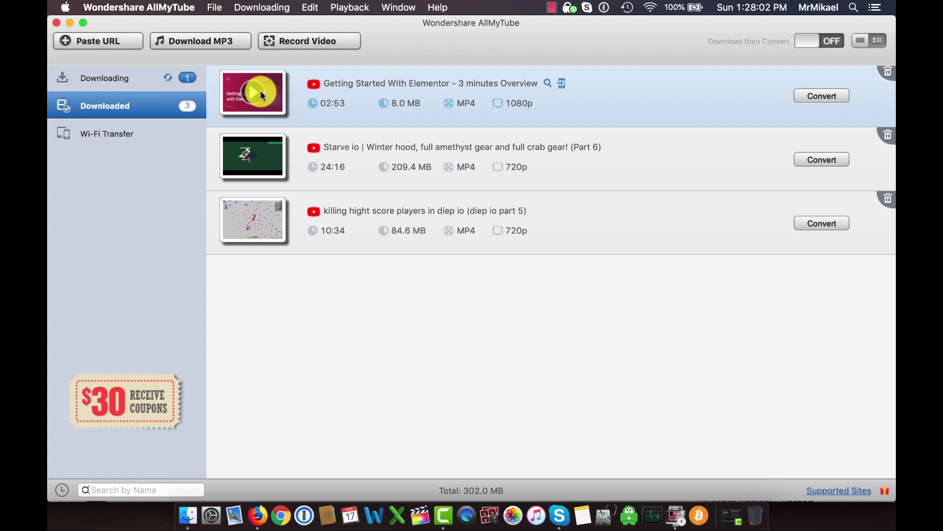
{"action": "left_click", "coordinate": [273, 100]}
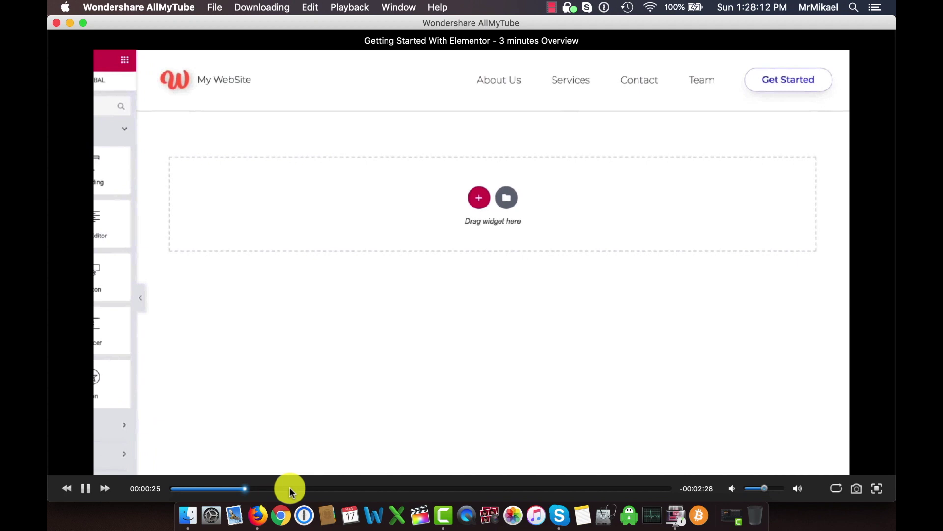
{"action": "left_click", "coordinate": [290, 489]}
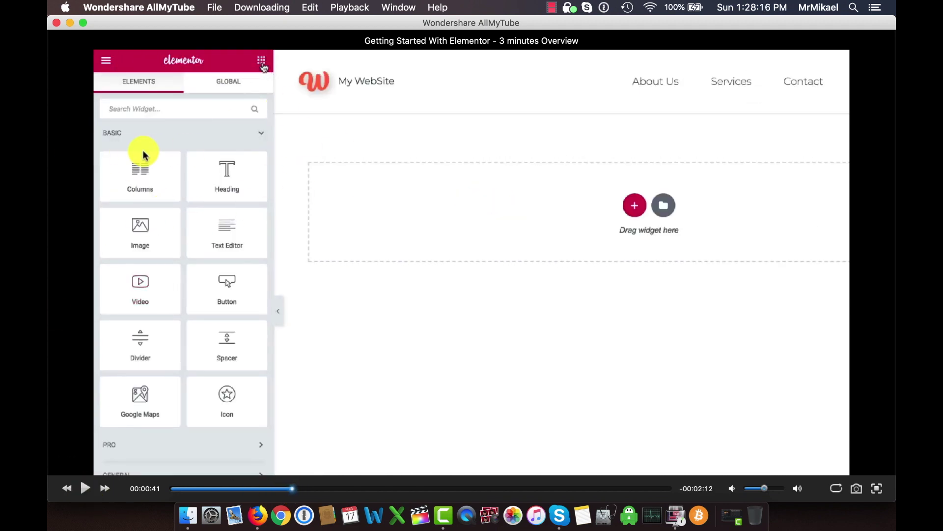
{"action": "left_click", "coordinate": [56, 22]}
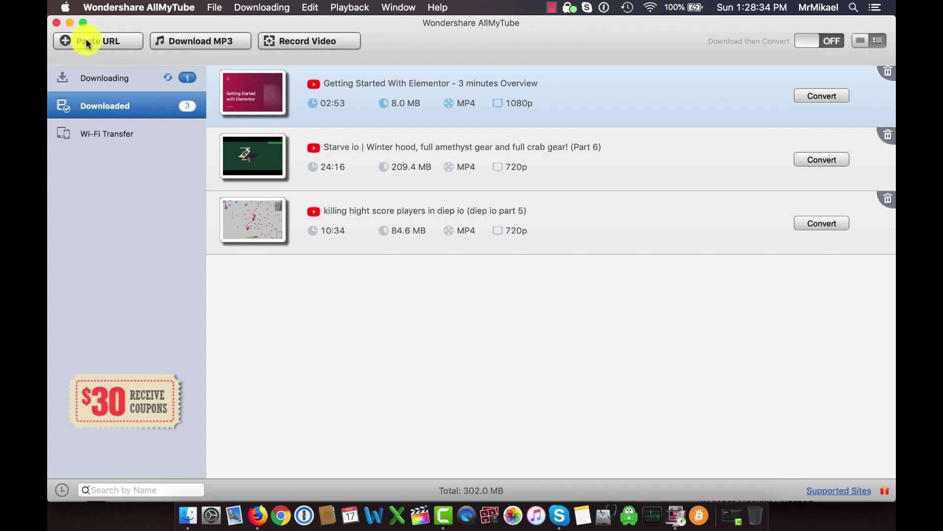
Delete the in-progress Starve io zombies task from the Downloading list.
{"action": "left_click", "coordinate": [95, 78]}
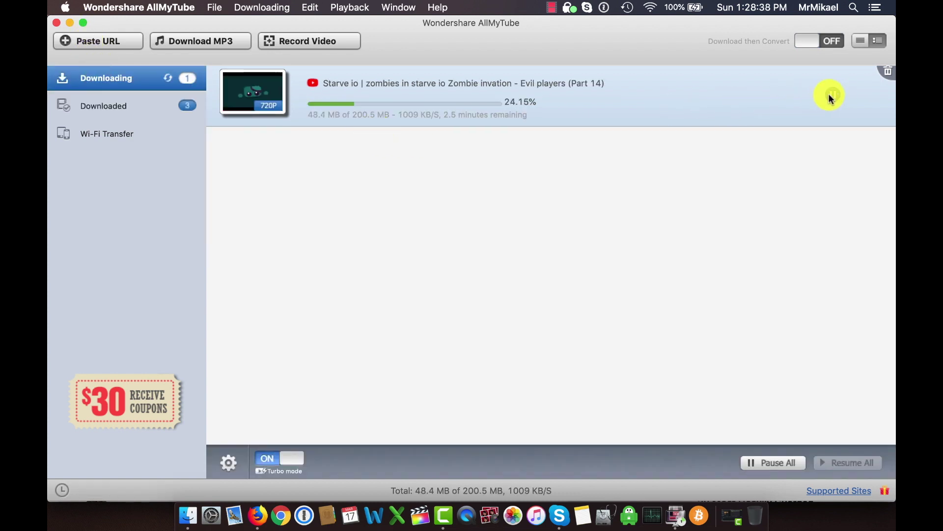
{"action": "left_click", "coordinate": [890, 73]}
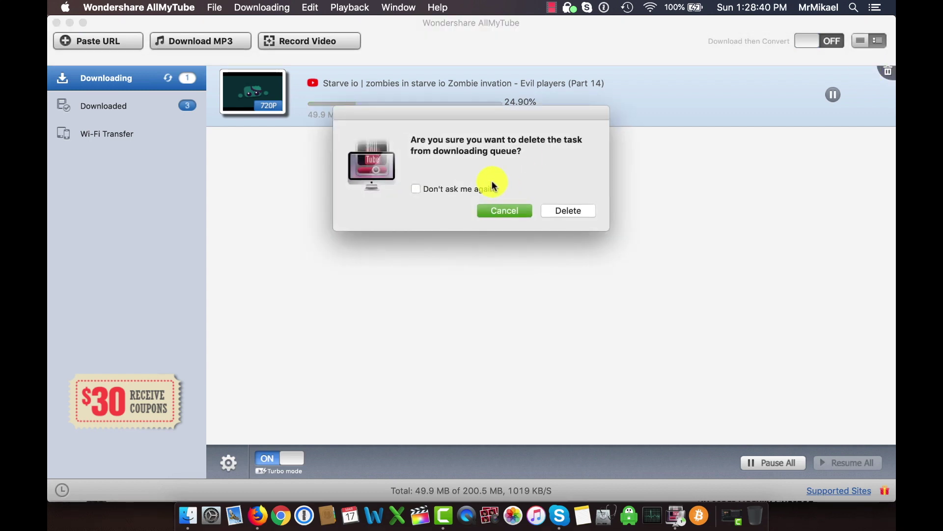
{"action": "left_click", "coordinate": [415, 189]}
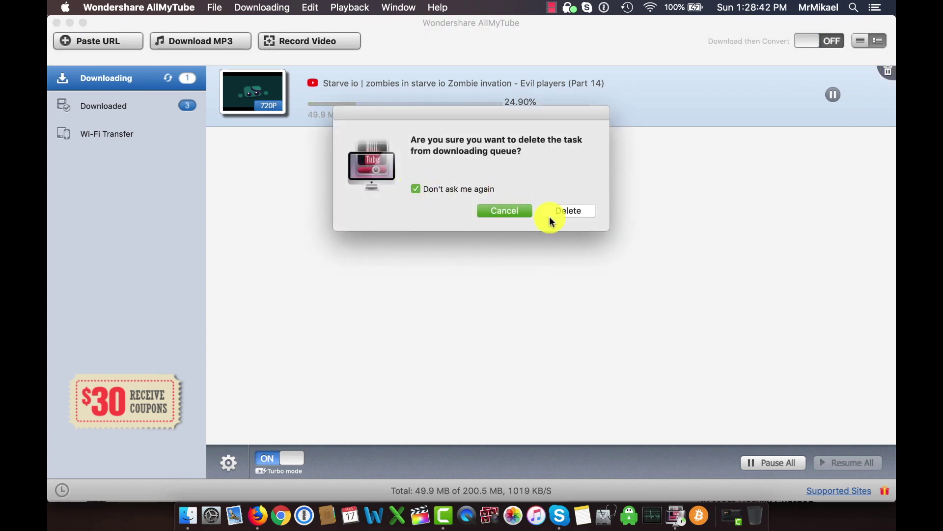
{"action": "left_click", "coordinate": [414, 189]}
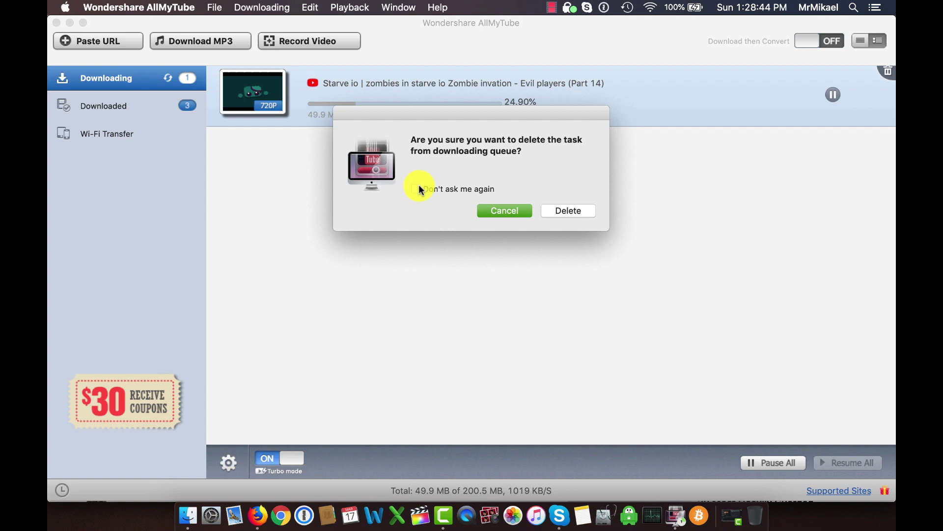
{"action": "left_click", "coordinate": [565, 211]}
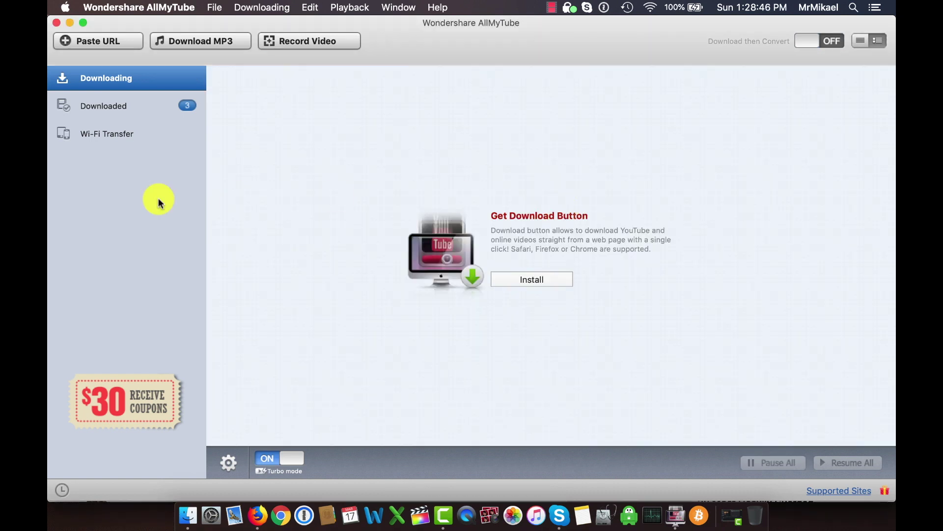
Return to the Downloaded list, still holding the three finished MP4 videos.
{"action": "left_click", "coordinate": [117, 110]}
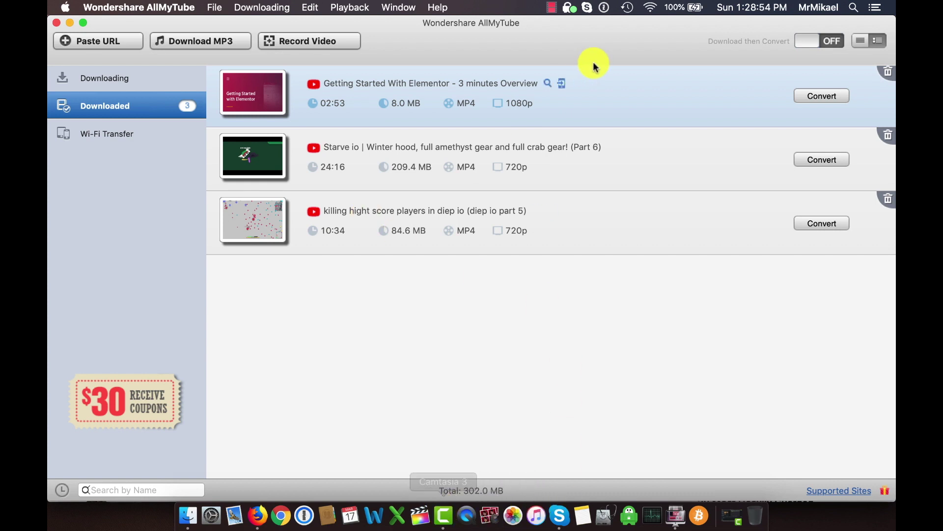
{"action": "left_click", "coordinate": [680, 514]}
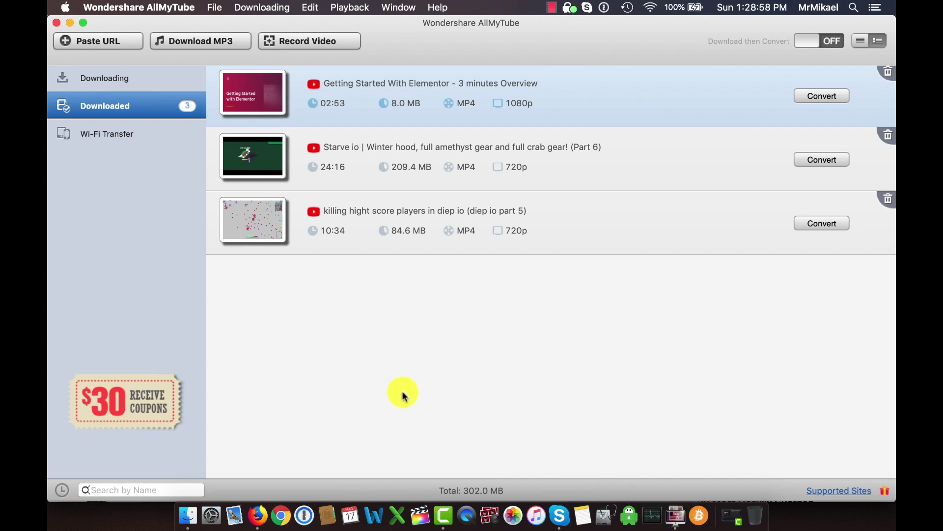
{"action": "left_click", "coordinate": [551, 10]}
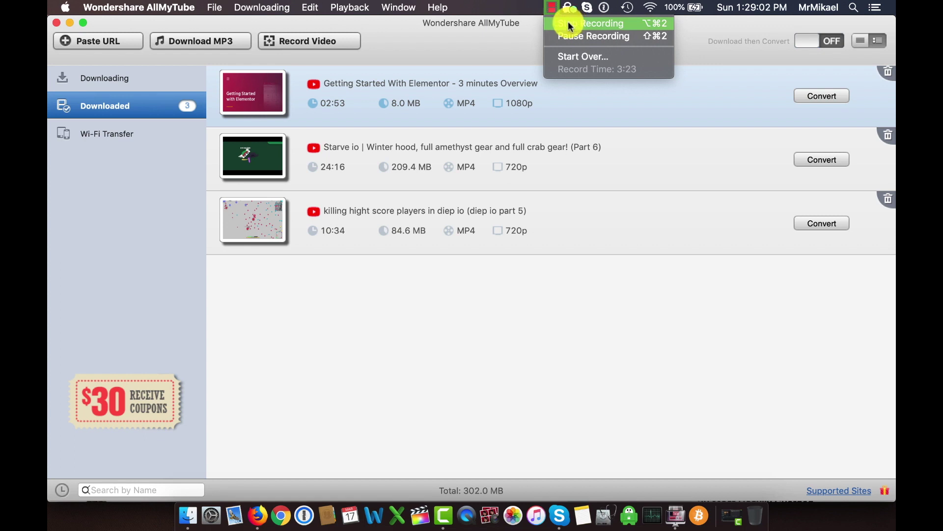
Bring the Camtasia 3 Firefox_website_edit project window back to the front.
{"action": "left_click", "coordinate": [442, 514]}
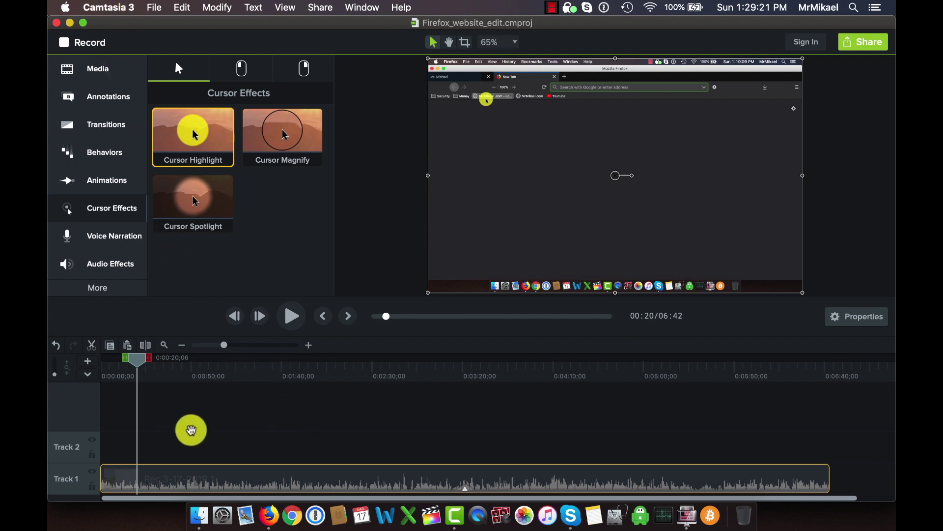
{"action": "left_click", "coordinate": [553, 8]}
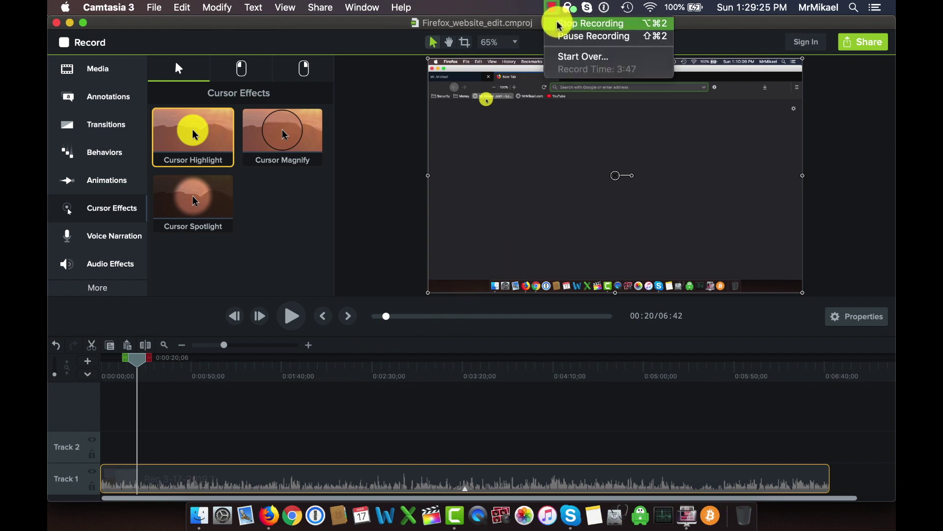